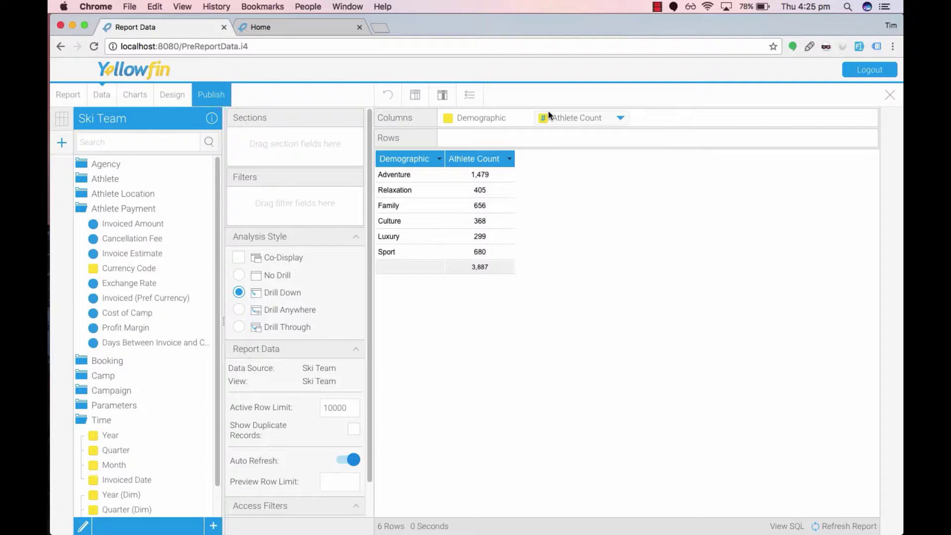
Turn on Totals for the Athlete Count column, giving a grand total of 3,887.
left_click(620, 118)
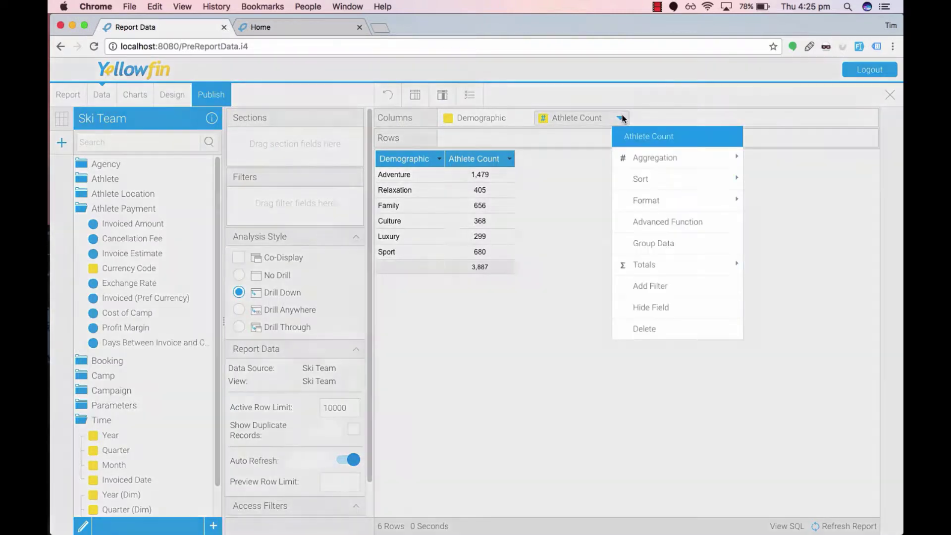
mouse_move(646, 168)
left_click(528, 223)
left_click(508, 158)
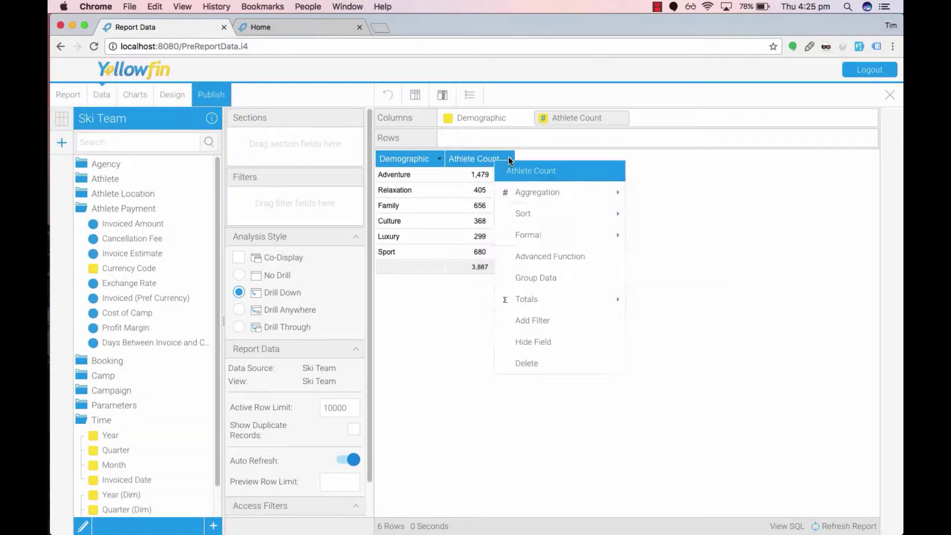
mouse_move(526, 299)
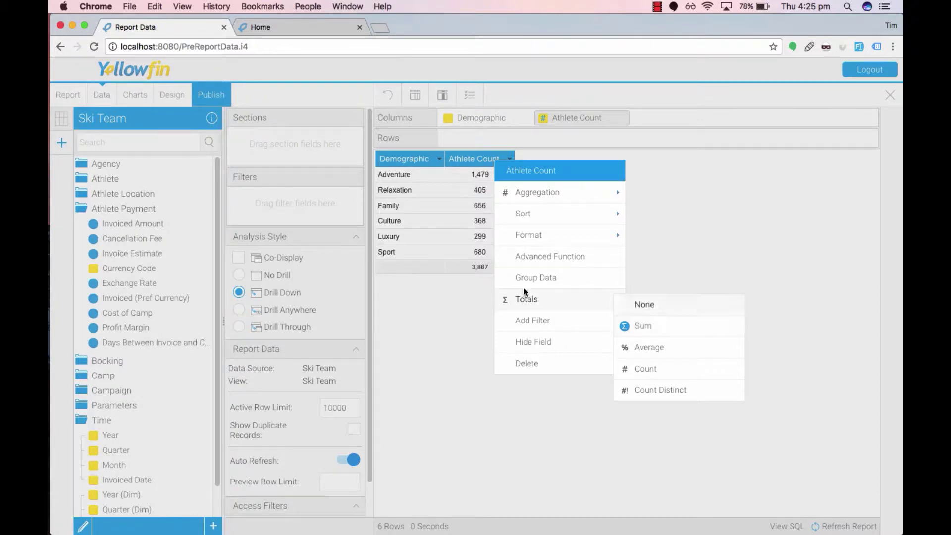
On the Charts step, preview the 4k numeric display and ring chart, then go to Design.
left_click(132, 92)
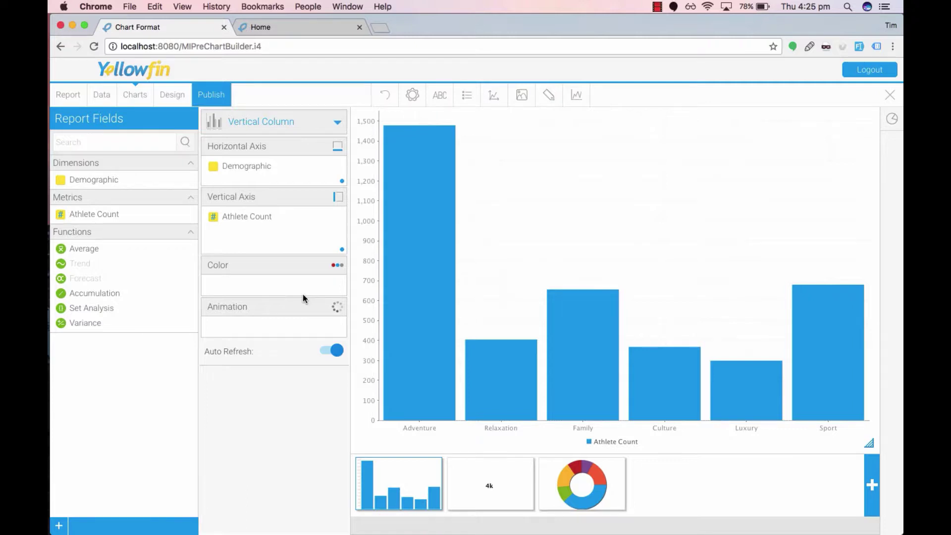
left_click(467, 474)
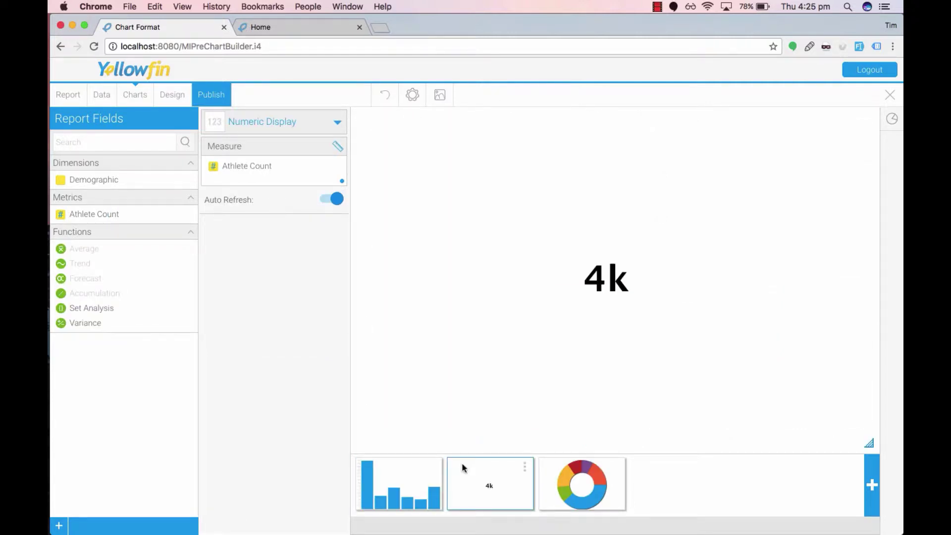
left_click(577, 489)
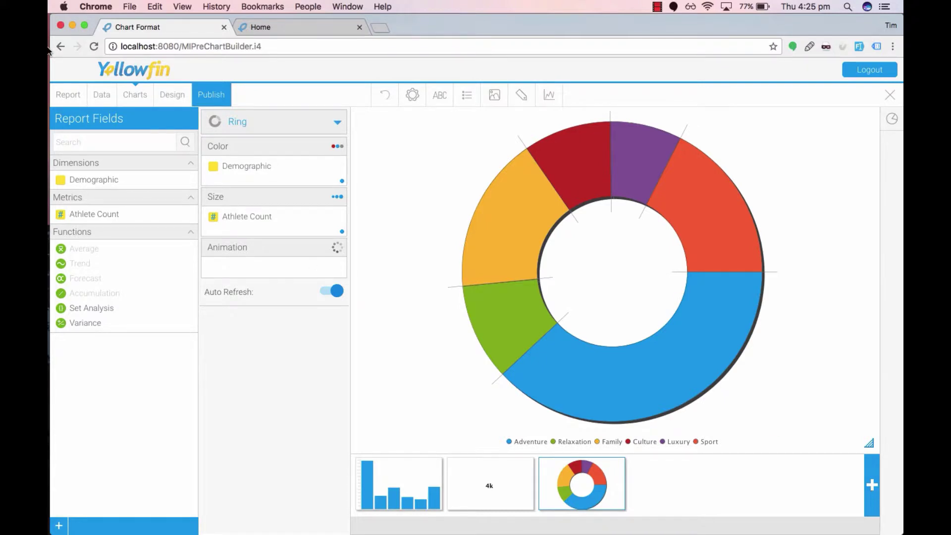
left_click(175, 97)
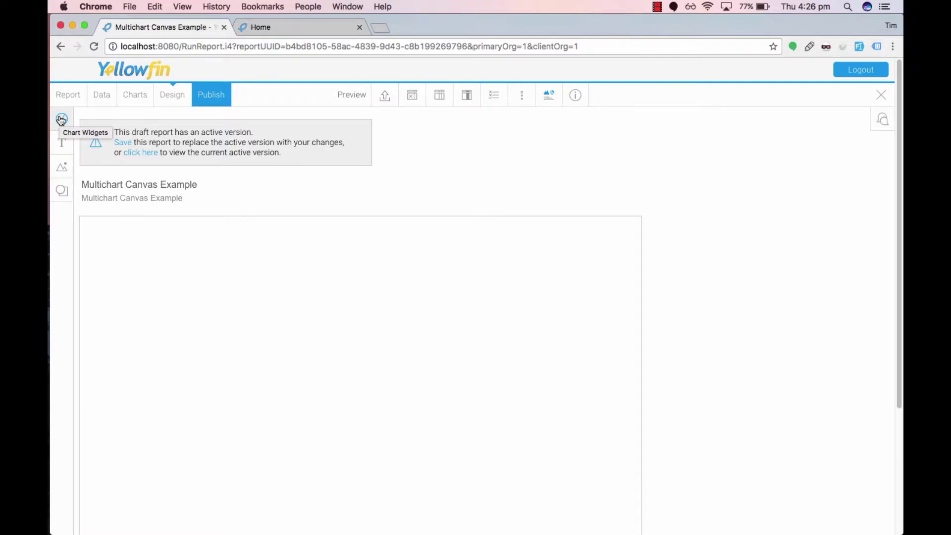
Drag the 4k numeric display, column chart above it and ring chart below onto the canvas.
left_click(61, 120)
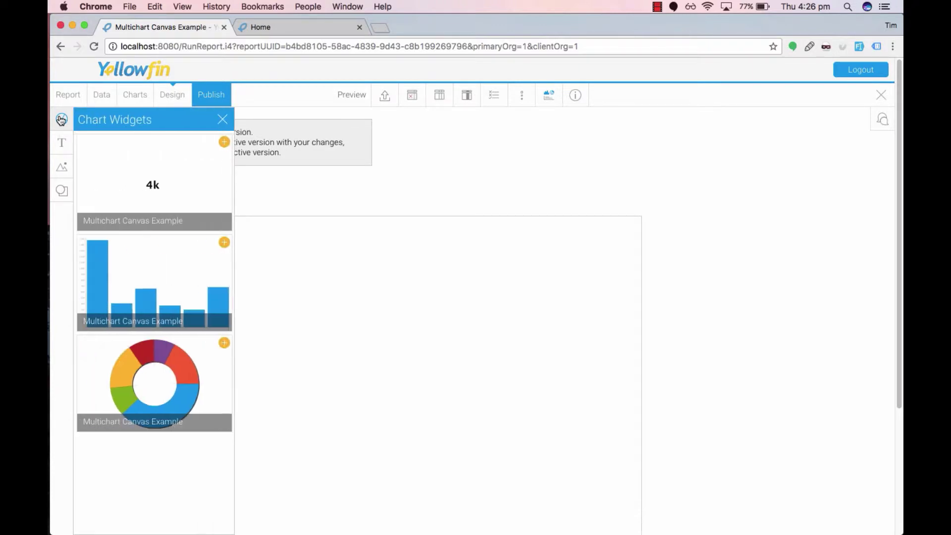
left_click_drag(132, 190, 412, 380)
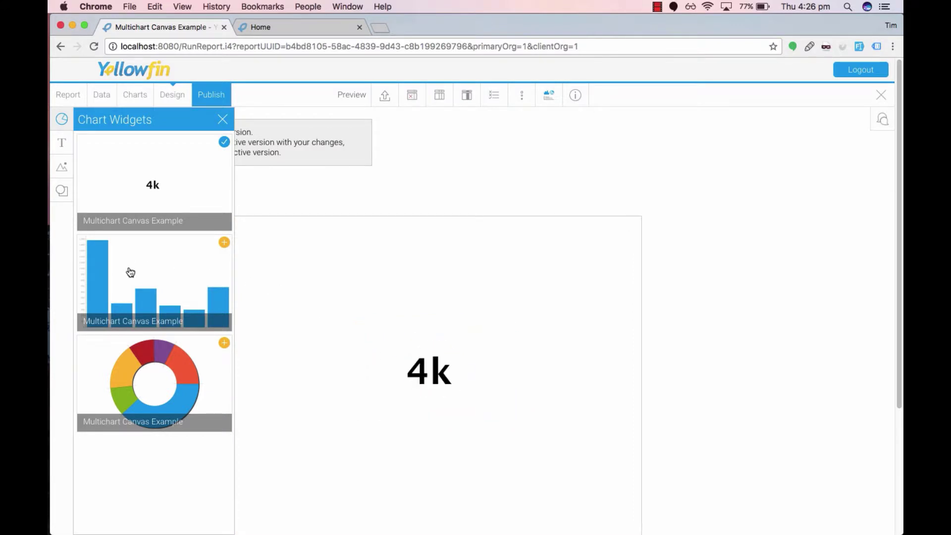
left_click_drag(129, 269, 340, 267)
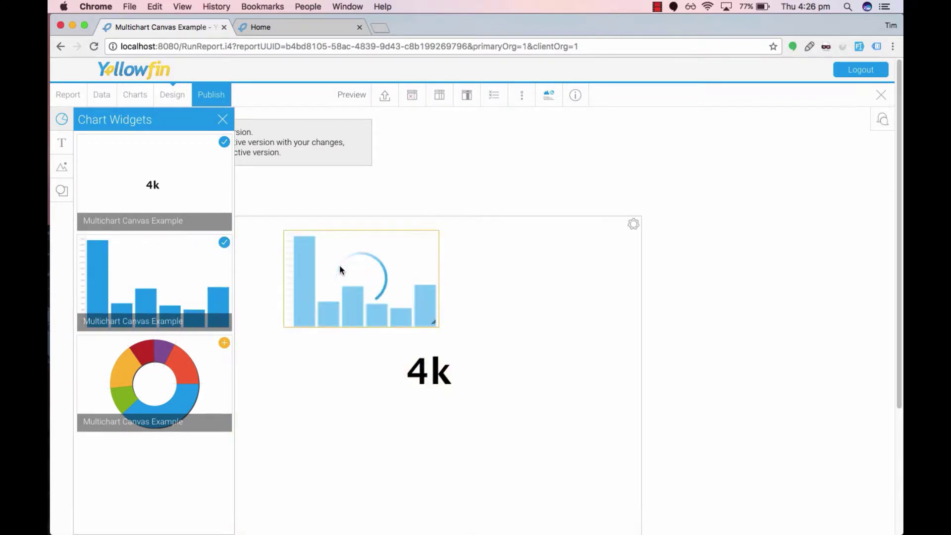
left_click_drag(149, 385, 374, 451)
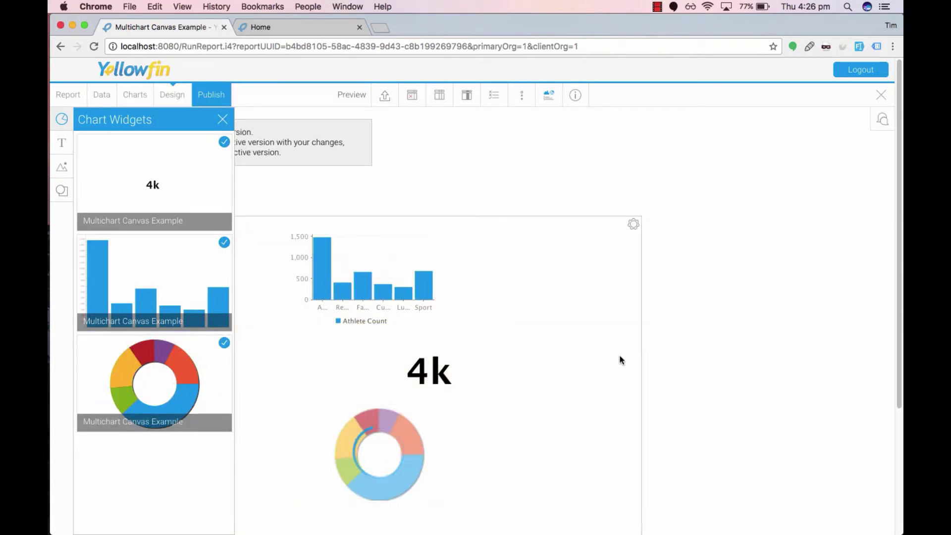
left_click(223, 120)
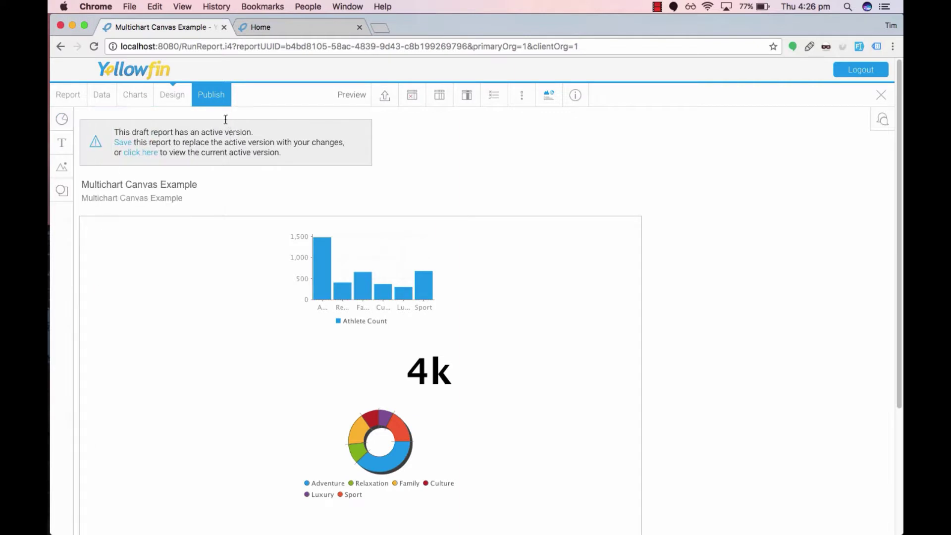
Place a Big Title text widget beside the column chart from Text Widgets.
left_click(63, 144)
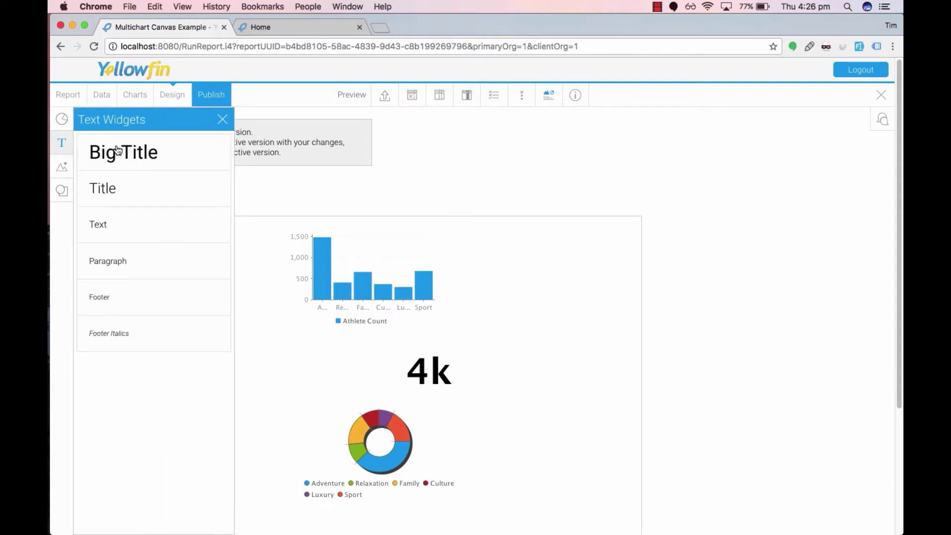
left_click_drag(118, 151, 519, 274)
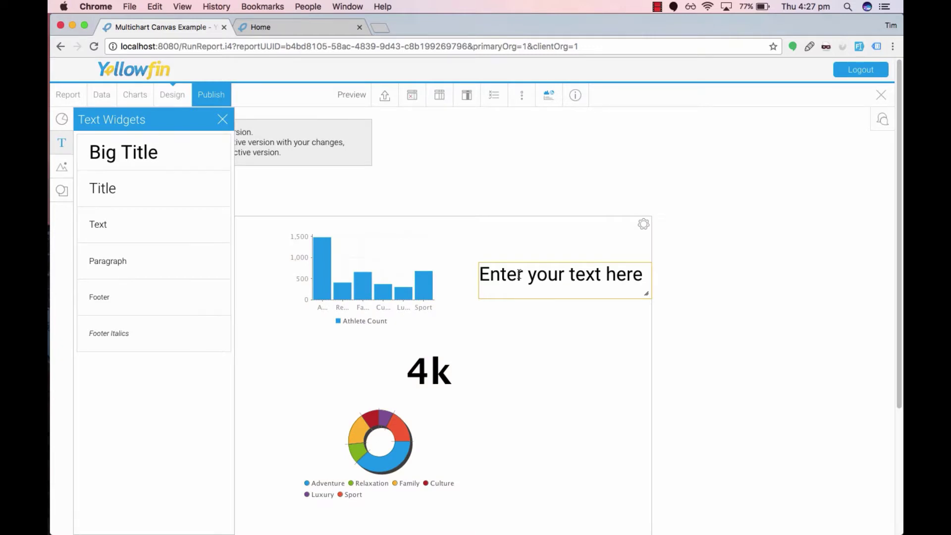
left_click(224, 120)
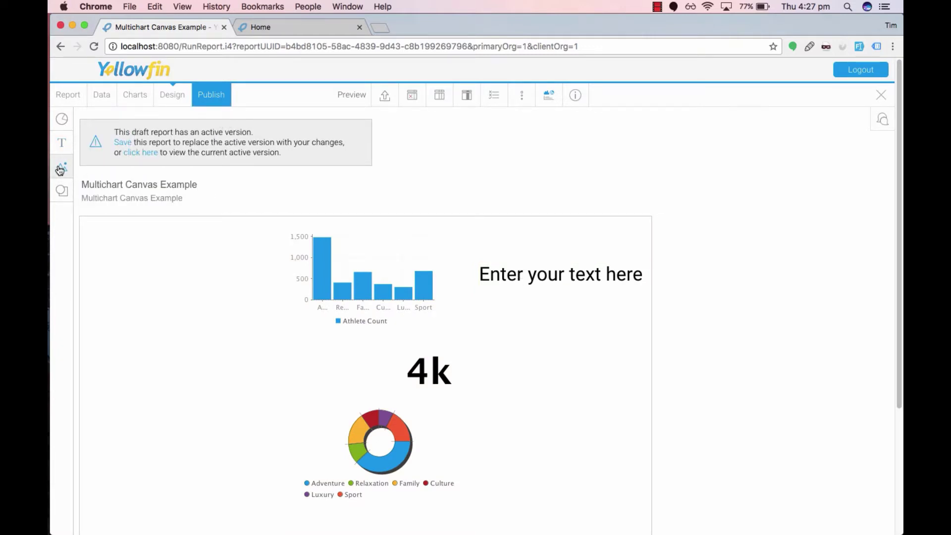
Place a star from Shape Widgets on the canvas beside the 4k figure.
left_click(60, 170)
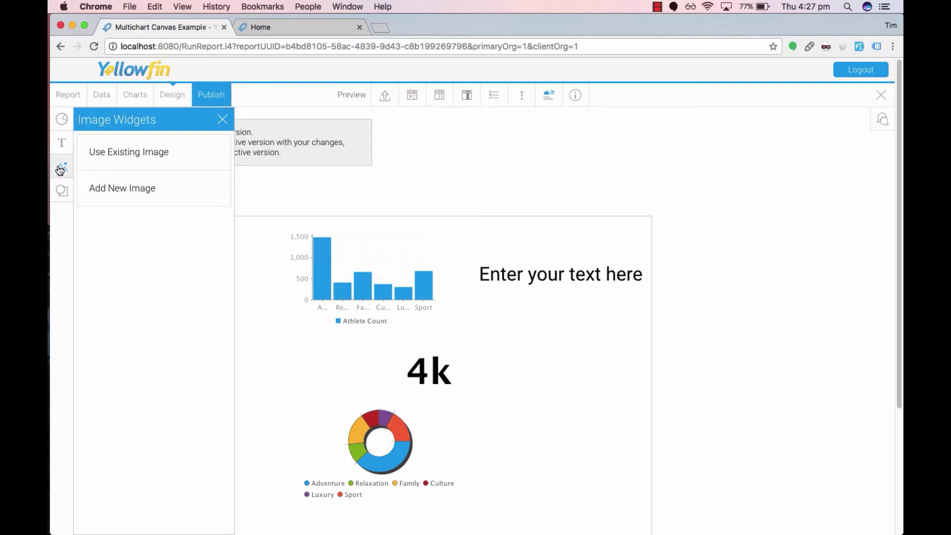
left_click(62, 191)
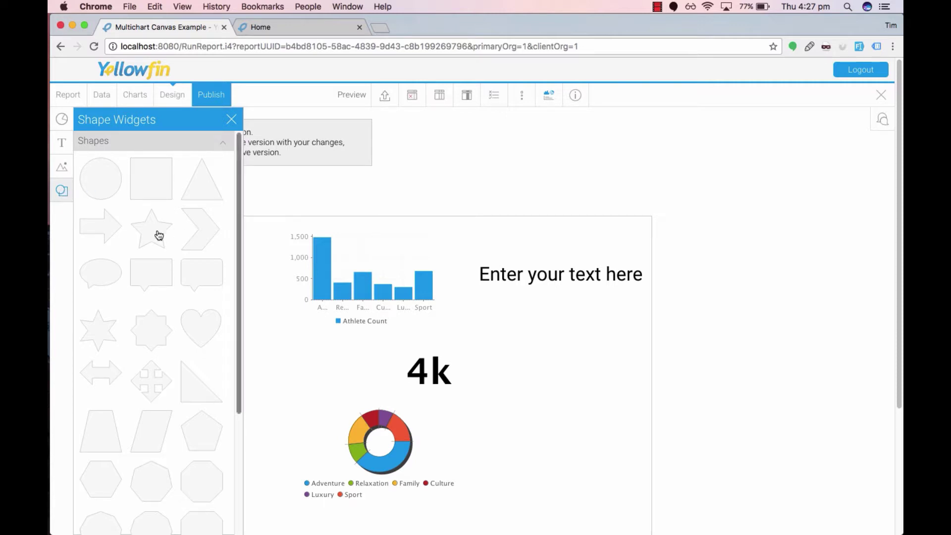
left_click_drag(148, 242, 556, 358)
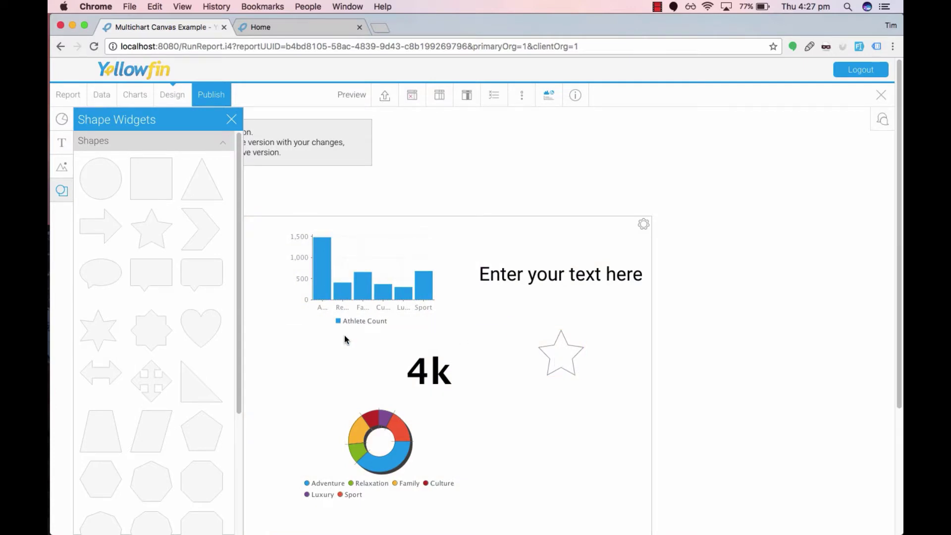
left_click(231, 120)
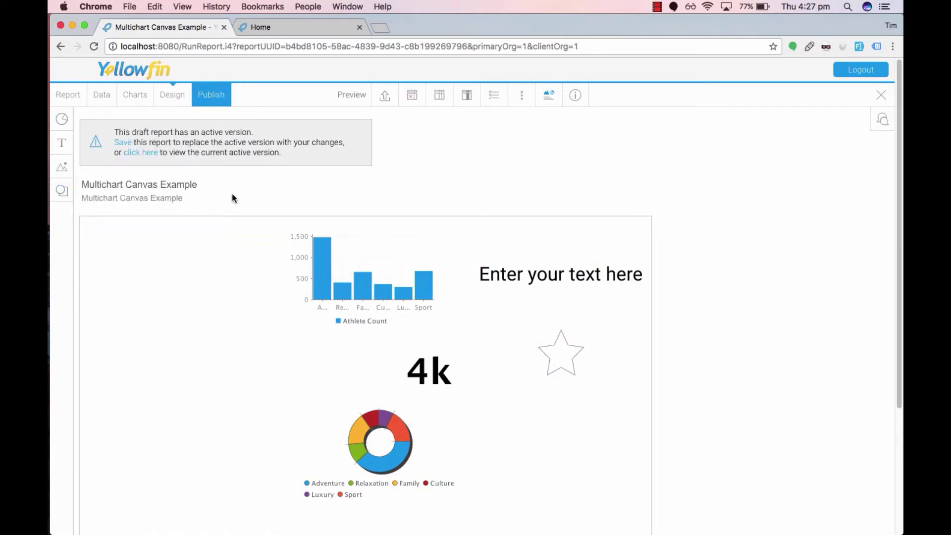
Drag the canvas container's bottom-right resize handle to widen the canvas.
scroll(310, 277, "down", 1)
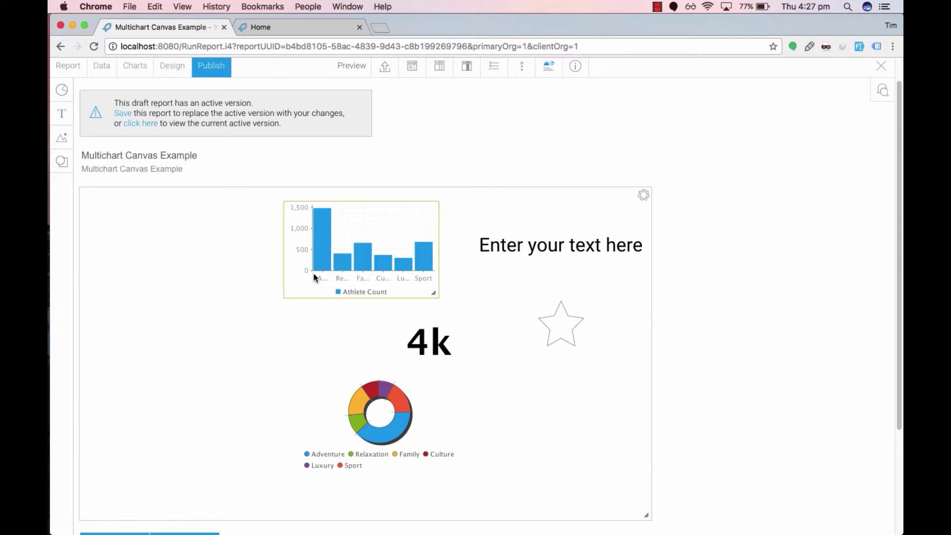
scroll(509, 132, "down", 3)
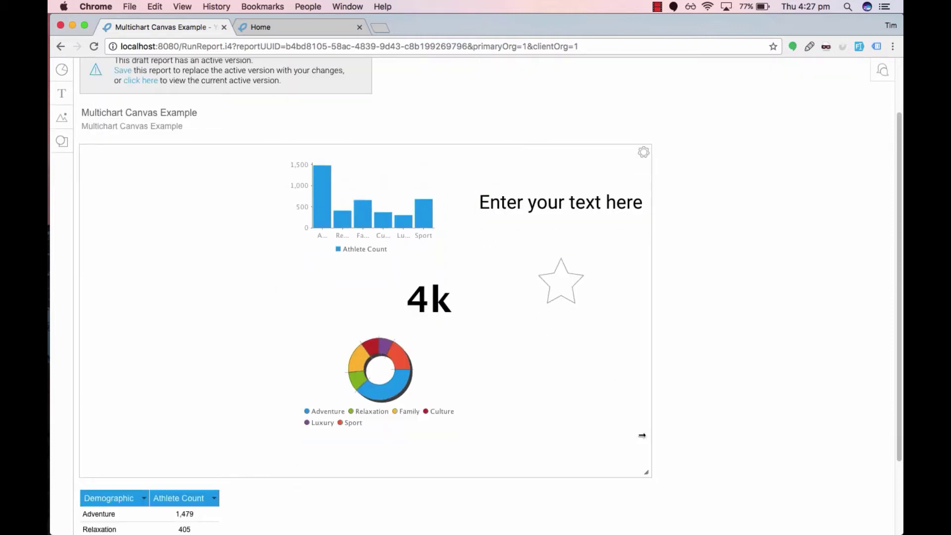
left_click_drag(648, 475, 639, 446)
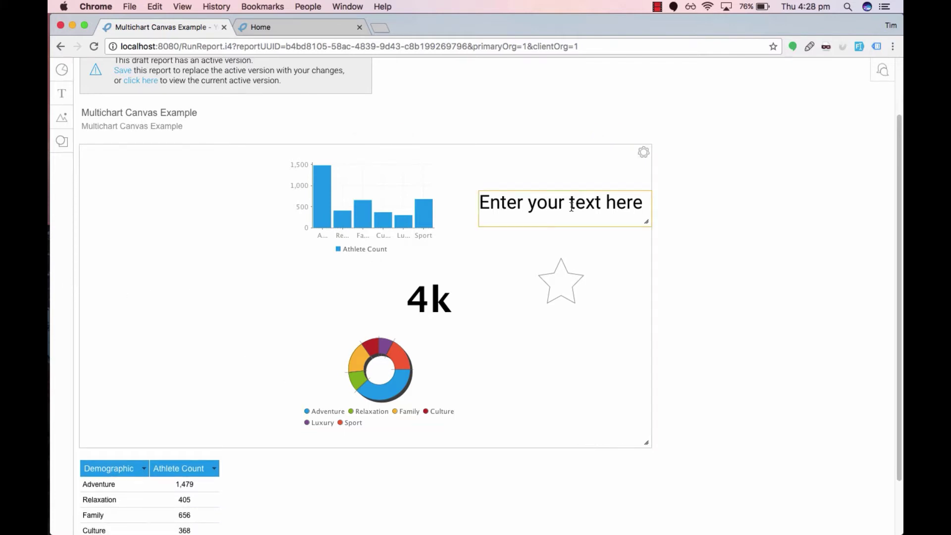
Retitle the text box 'Multichart Canvas' and move it into the canvas's top-left corner.
left_click_drag(571, 203, 131, 173)
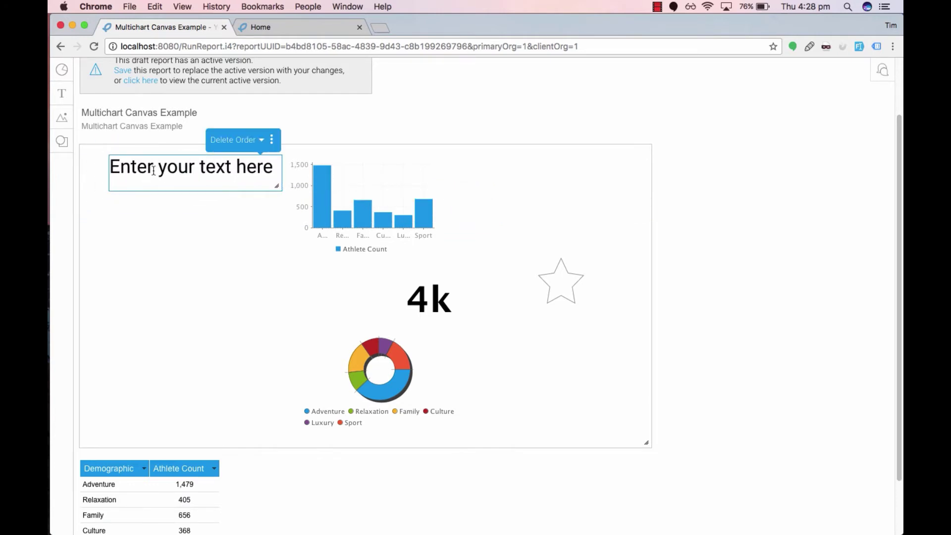
type("Multich")
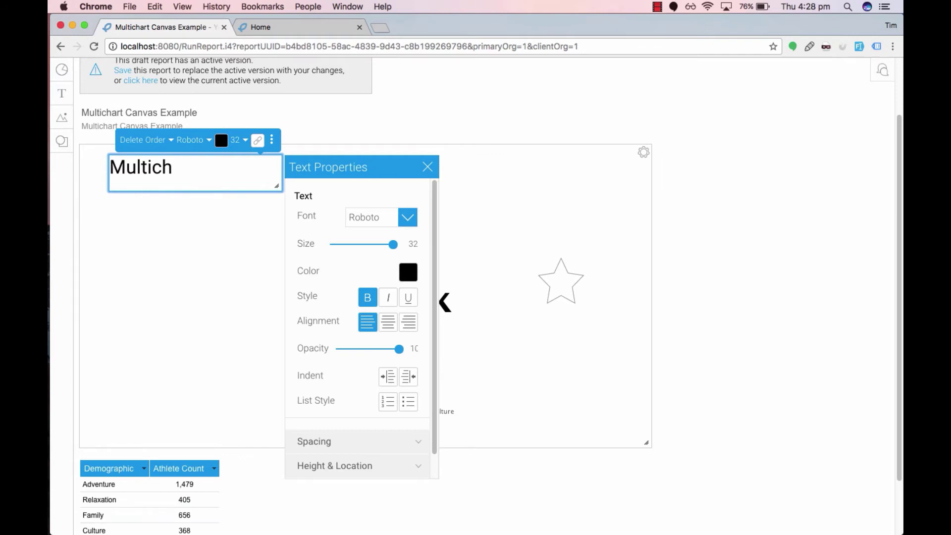
type("art Canvas")
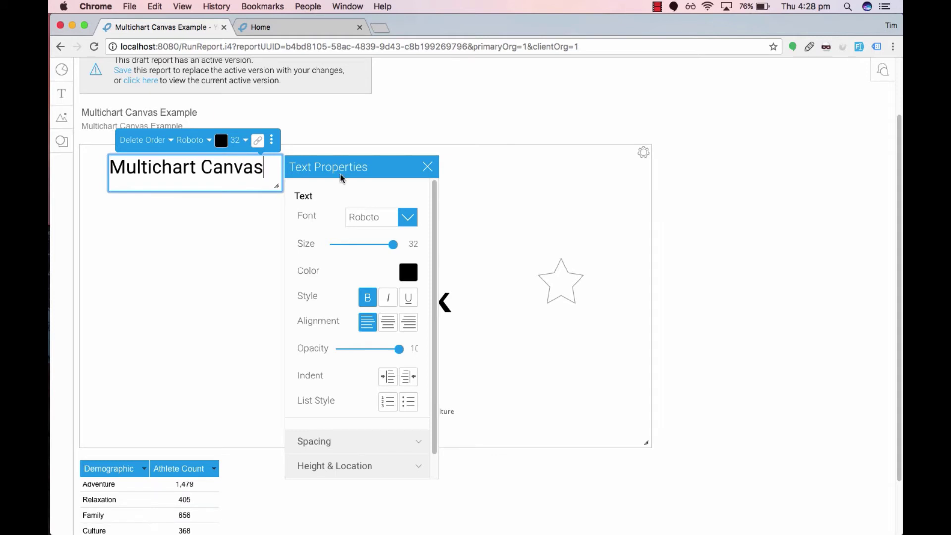
left_click(218, 210)
left_click_drag(218, 175, 188, 164)
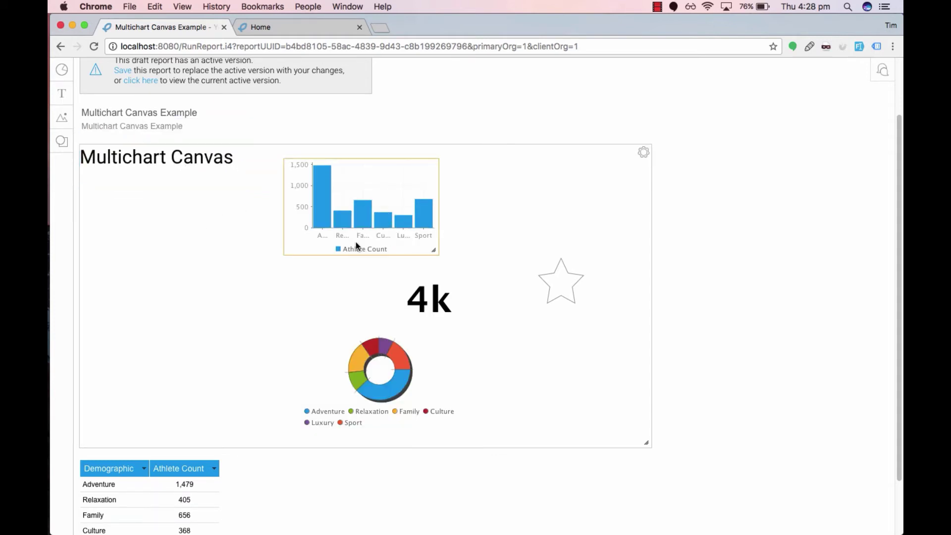
Move the column chart to the left and enlarge it, shifting the ring chart top right.
left_click_drag(356, 242, 160, 275)
left_click_drag(238, 288, 287, 320)
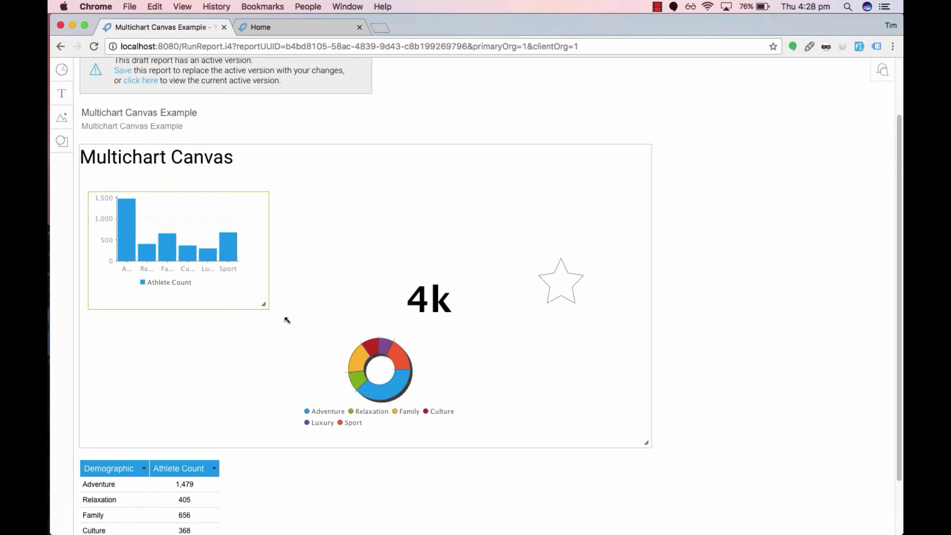
left_click_drag(389, 368, 534, 182)
left_click(246, 337)
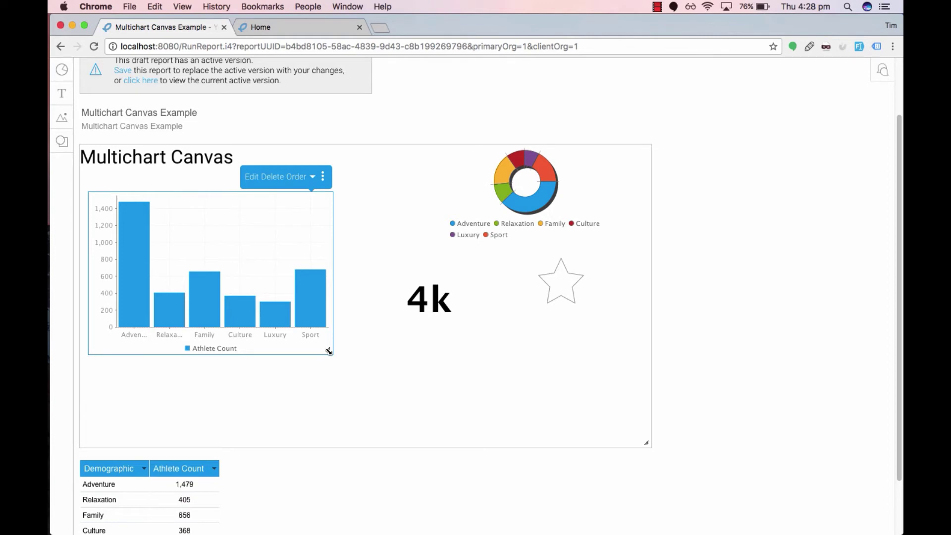
left_click_drag(327, 349, 382, 431)
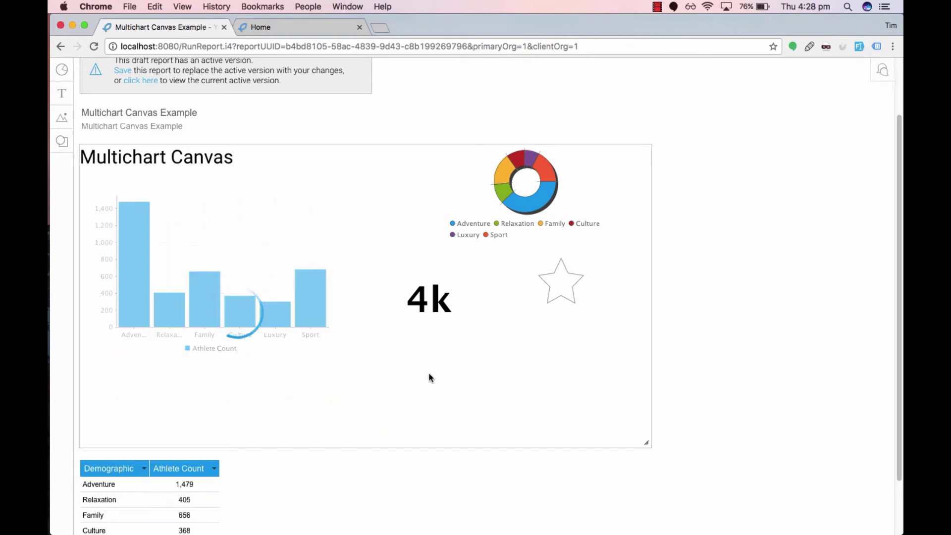
Overlay the 4k number on the column chart, enlarge the ring chart right, star above.
left_click_drag(440, 303, 273, 248)
left_click_drag(562, 277, 392, 179)
left_click_drag(510, 195, 443, 235)
left_click_drag(533, 290, 638, 420)
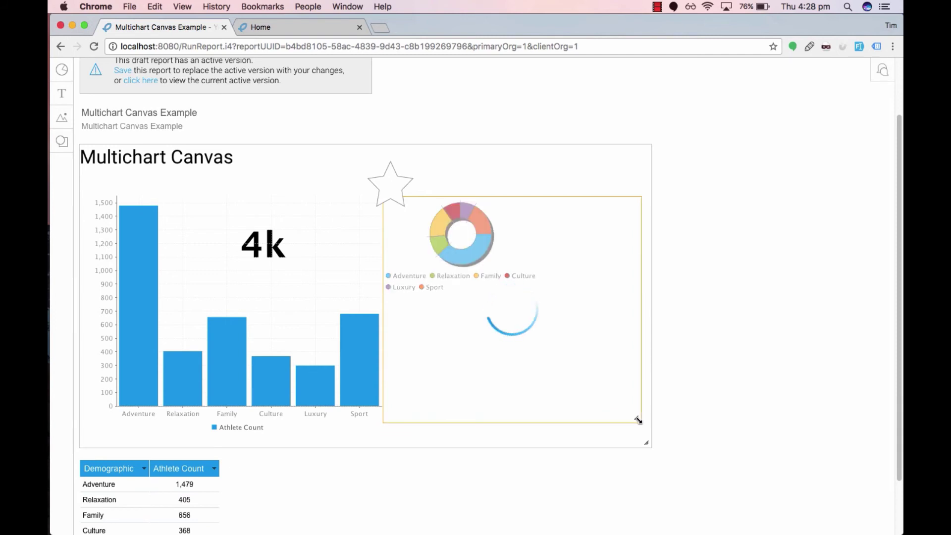
left_click_drag(397, 183, 330, 177)
Fill the star yellow, enlarge it, and nudge it slightly right and down.
left_click(292, 140)
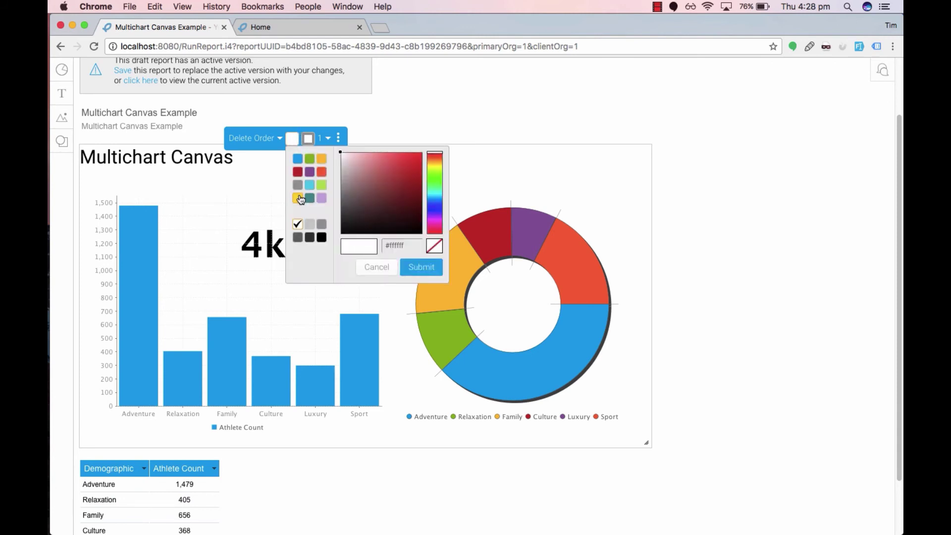
left_click(298, 198)
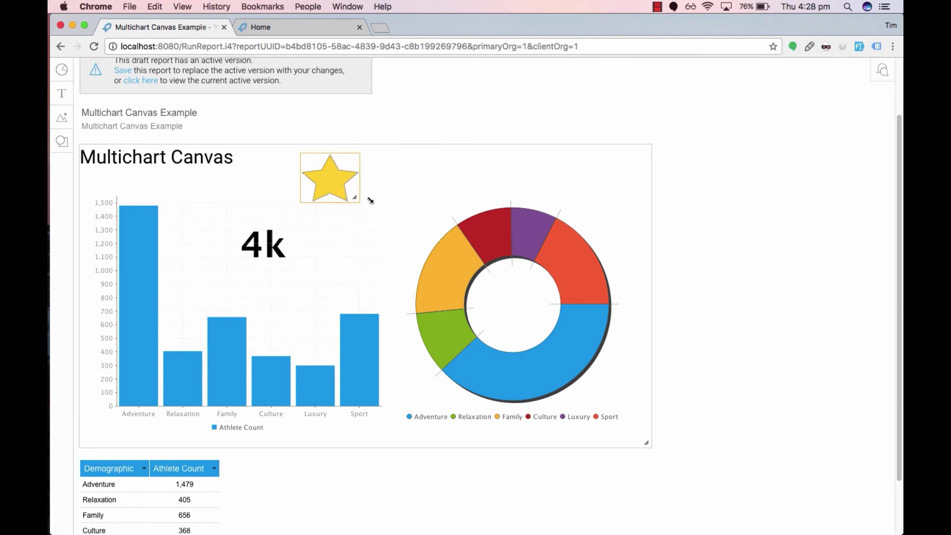
left_click_drag(370, 200, 382, 221)
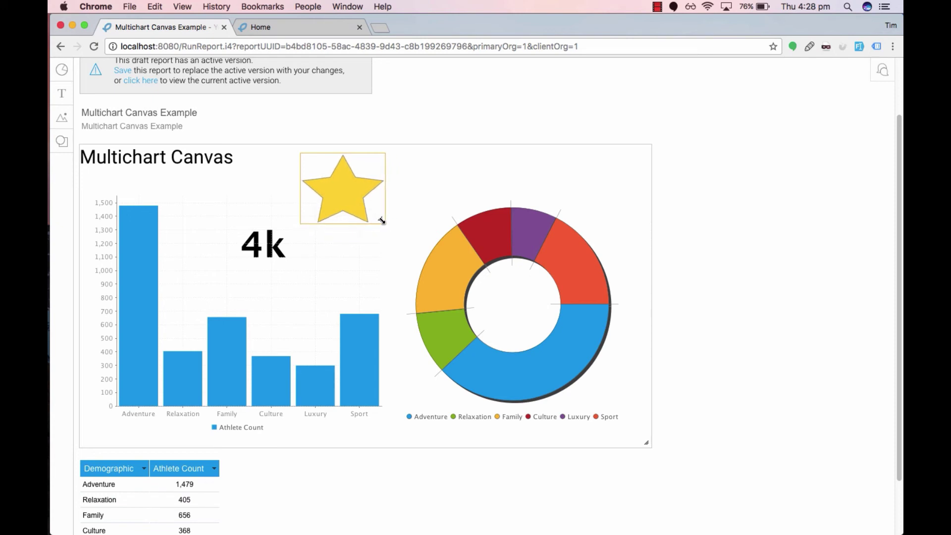
left_click_drag(341, 180, 356, 185)
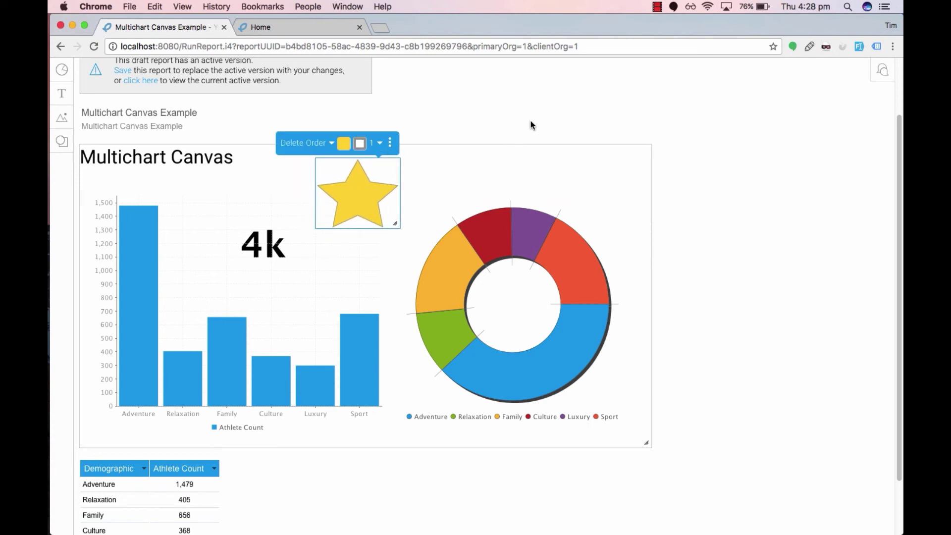